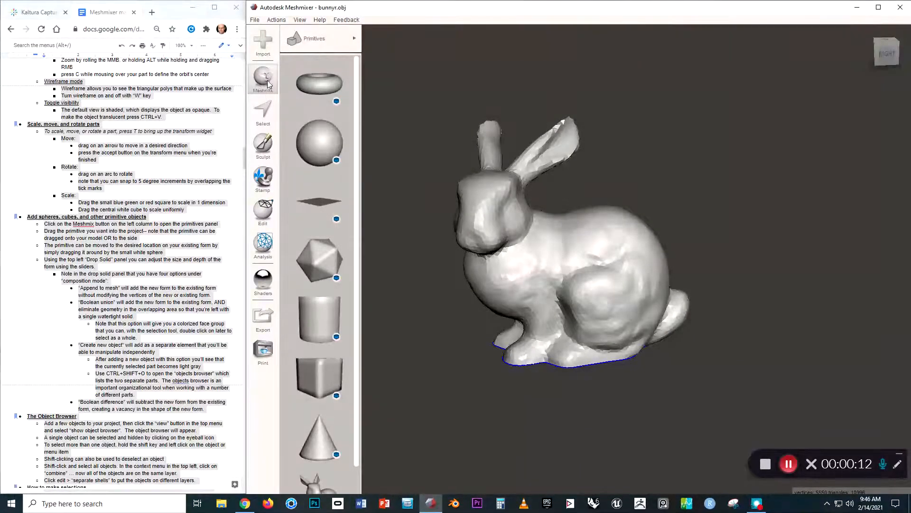
Step: Add a torus primitive to the scene as a separate object beside the bunny's tail
click(315, 34)
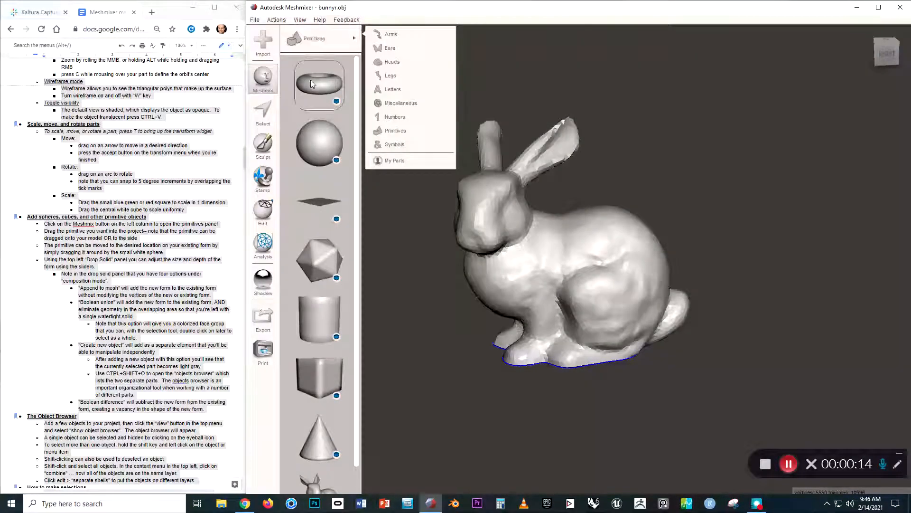
drag(311, 90, 654, 264)
drag(722, 286, 773, 308)
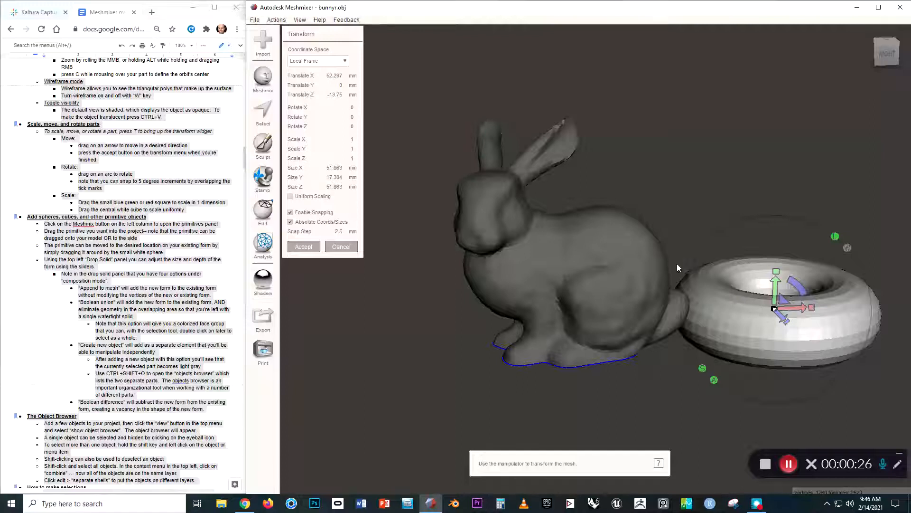
Step: Move the torus along its axes to Translate X 32.5, Y 12.5 and Z 0 mm
right_drag(648, 192, 731, 256)
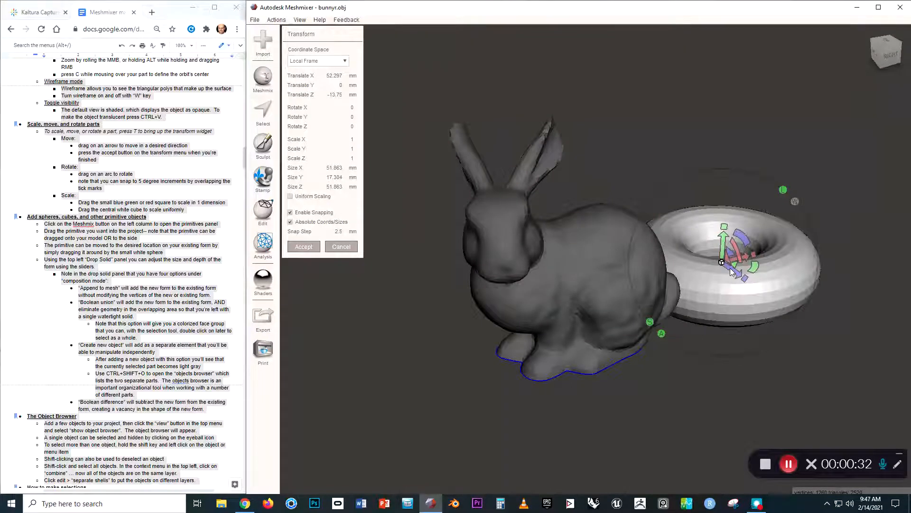
drag(735, 274, 783, 307)
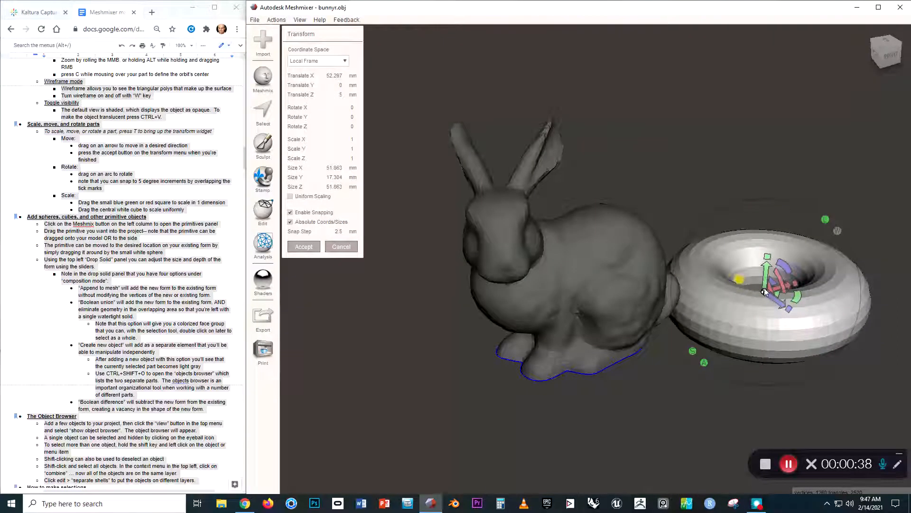
mouse_move(769, 299)
mouse_down()
mouse_move(740, 293)
mouse_move(807, 268)
mouse_move(829, 278)
mouse_move(769, 291)
mouse_up()
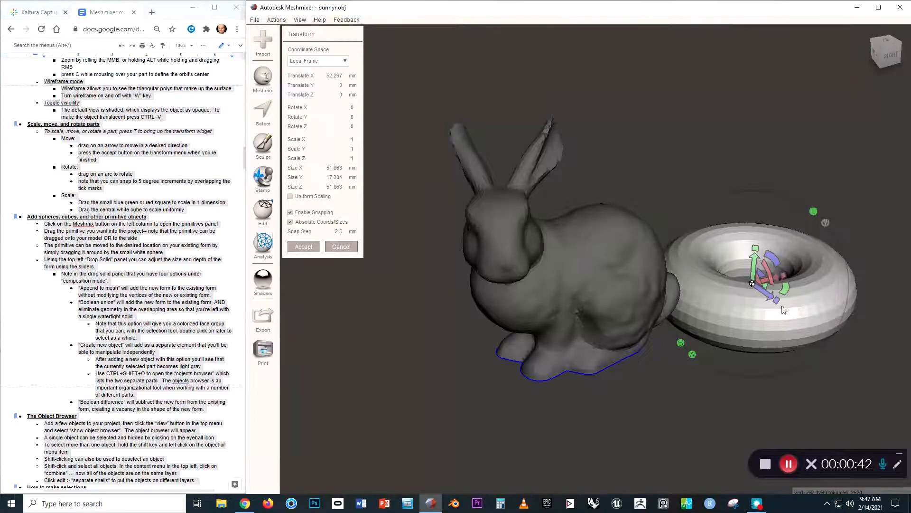
right_drag(781, 306, 721, 313)
drag(832, 341, 755, 332)
drag(715, 278, 689, 260)
right_drag(636, 307, 702, 264)
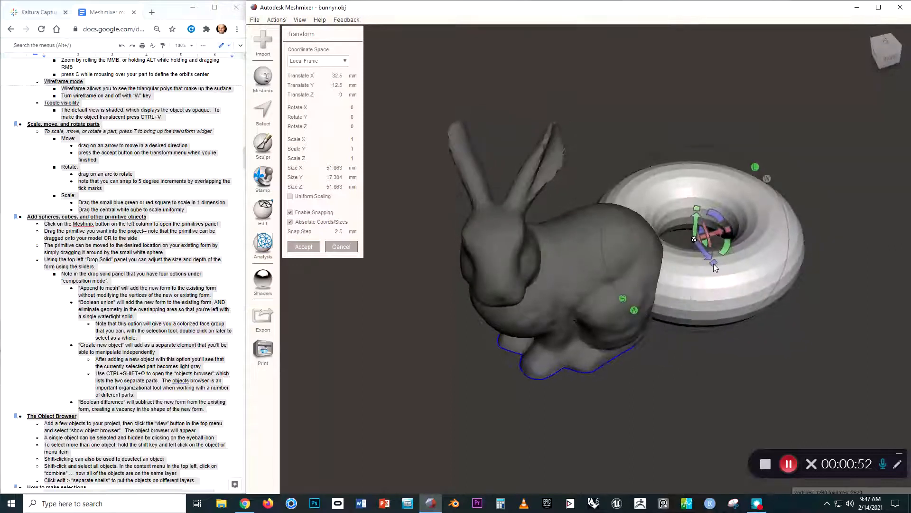
Step: Try stretching the torus along its Z axis only to 87.5 mm, and undo the stretch
drag(713, 263, 754, 317)
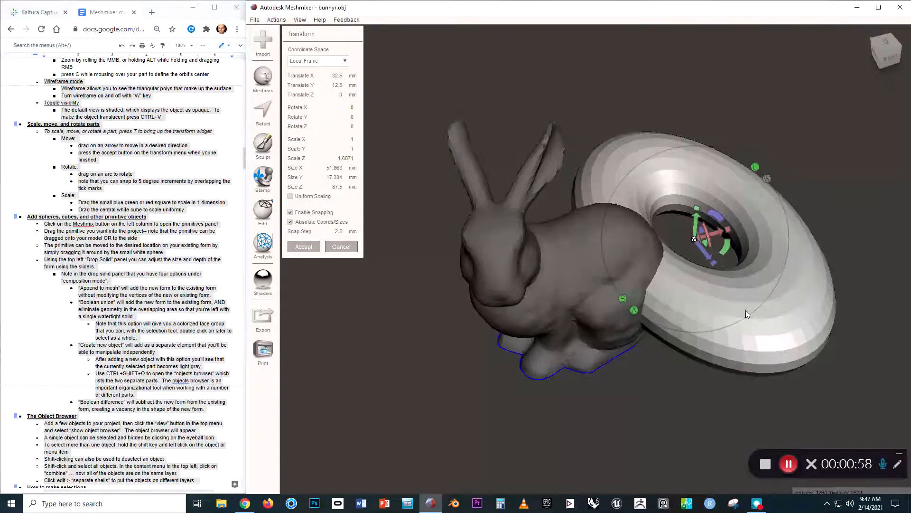
key(ctrl+z)
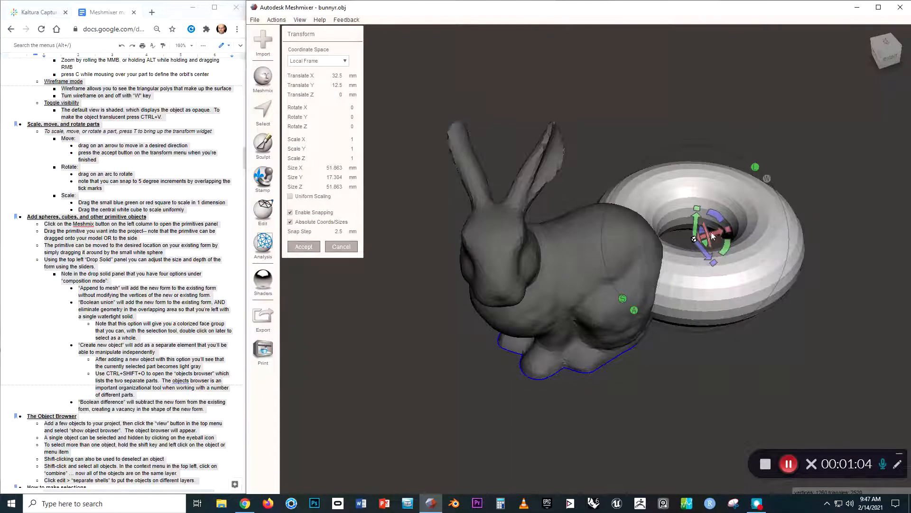
Step: Scale the torus uniformly until its X and Z sizes are 62.5 mm
right_drag(696, 211, 688, 244)
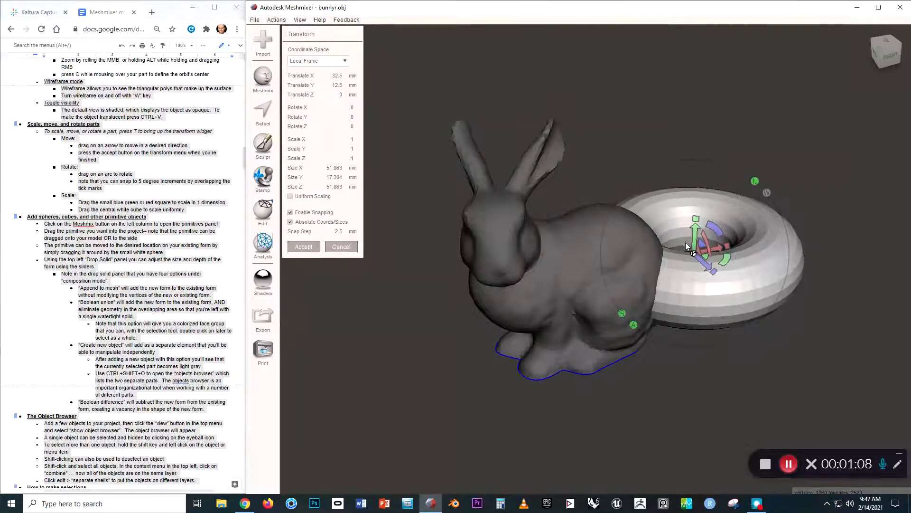
mouse_move(693, 253)
mouse_down()
mouse_move(642, 89)
mouse_move(645, 144)
mouse_move(682, 258)
mouse_up()
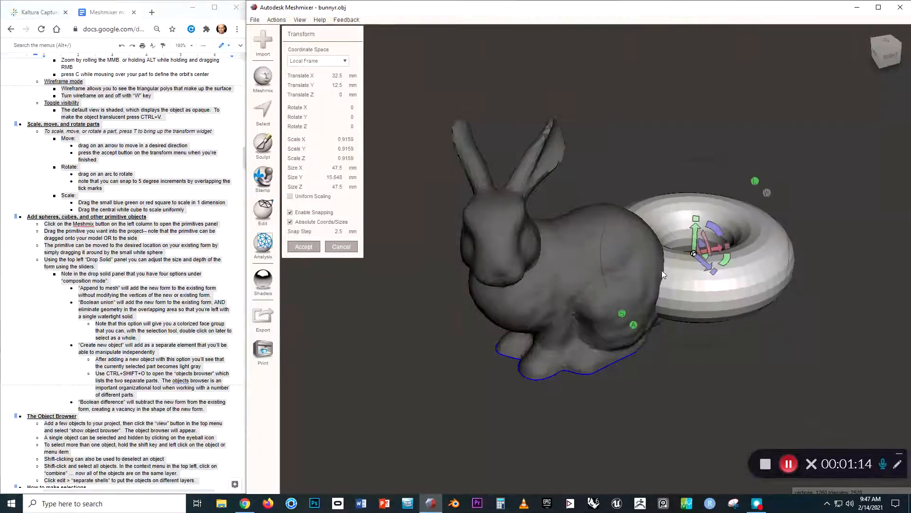
right_drag(663, 274, 690, 254)
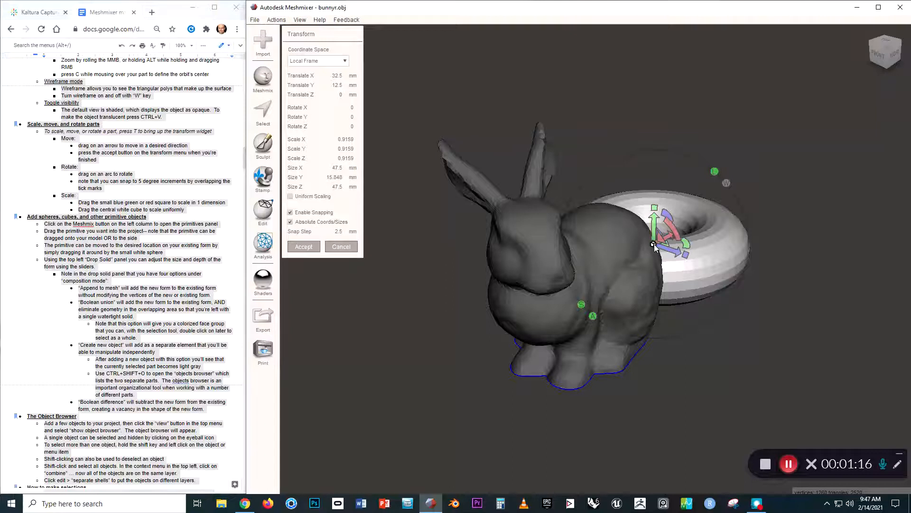
drag(654, 246, 632, 148)
Step: Try rotating the torus 90 degrees about its Z axis, and rotate it back to 0 degrees
right_drag(633, 148, 577, 211)
drag(744, 267, 675, 236)
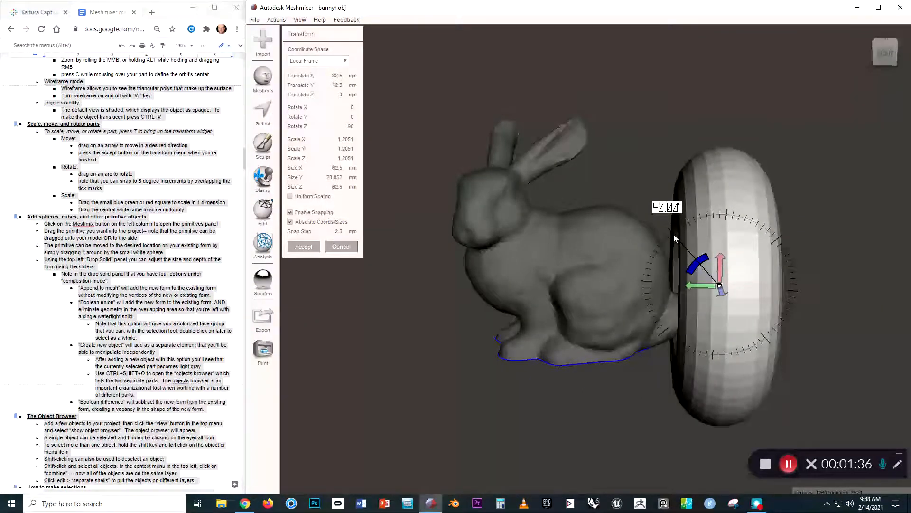
drag(682, 231, 779, 235)
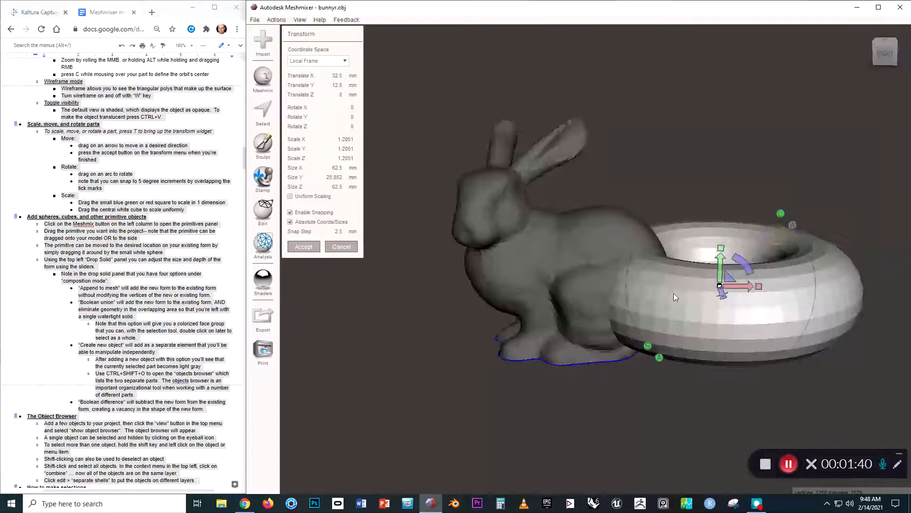
Step: Turn off snapping, move the torus around the bunny's body to Translate X about -55.7 and Z about 16 mm, and accept the transform
right_drag(673, 292, 707, 303)
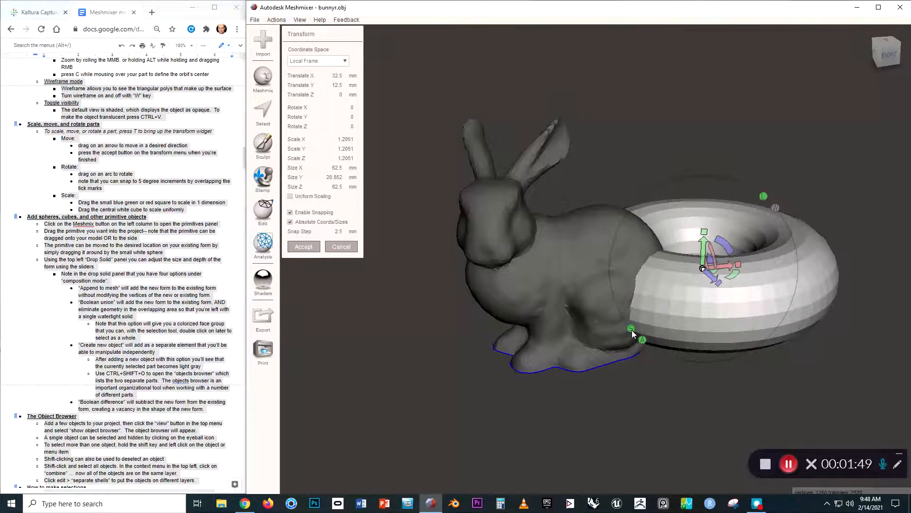
drag(736, 264, 755, 269)
drag(650, 327, 671, 319)
drag(748, 267, 588, 310)
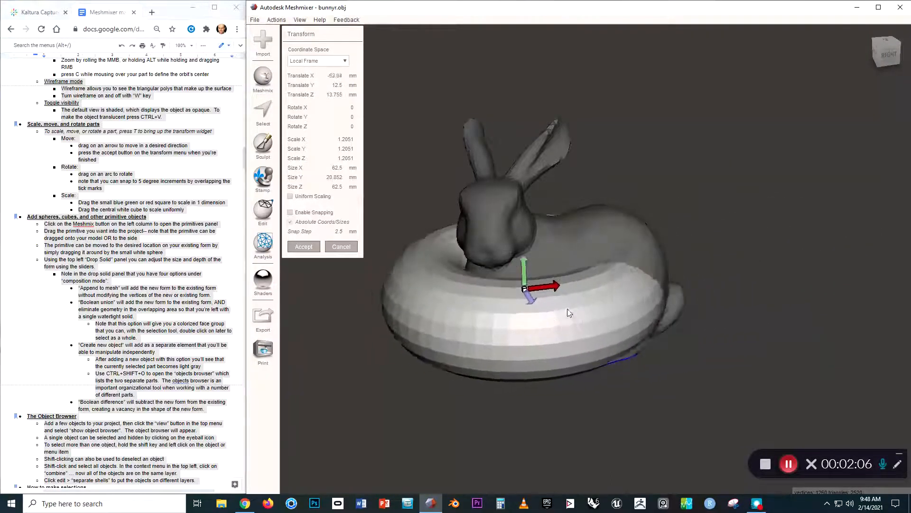
right_drag(571, 341, 612, 404)
mouse_move(582, 300)
mouse_down()
mouse_move(574, 300)
mouse_move(580, 307)
mouse_up()
right_drag(613, 363, 588, 318)
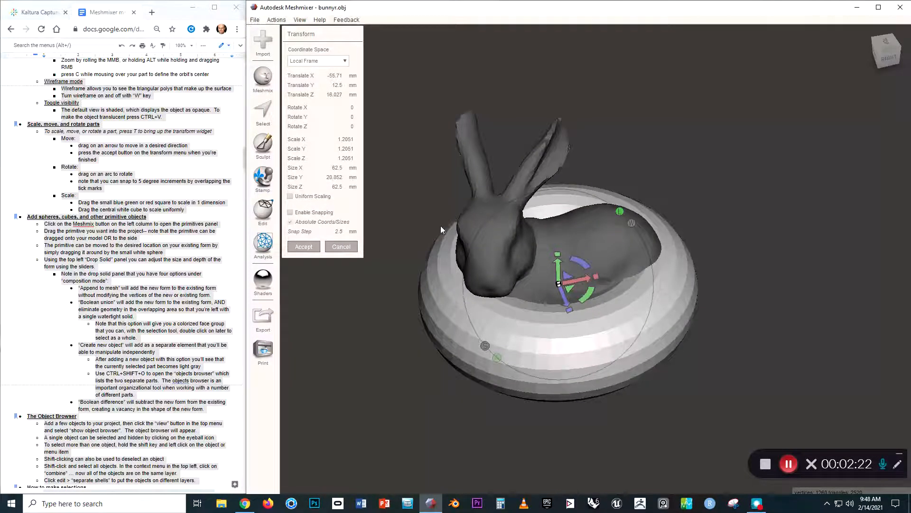
click(298, 246)
Step: Switch the active object back and forth between the bunny and the torus, ending on the bunny
right_drag(386, 284, 395, 193)
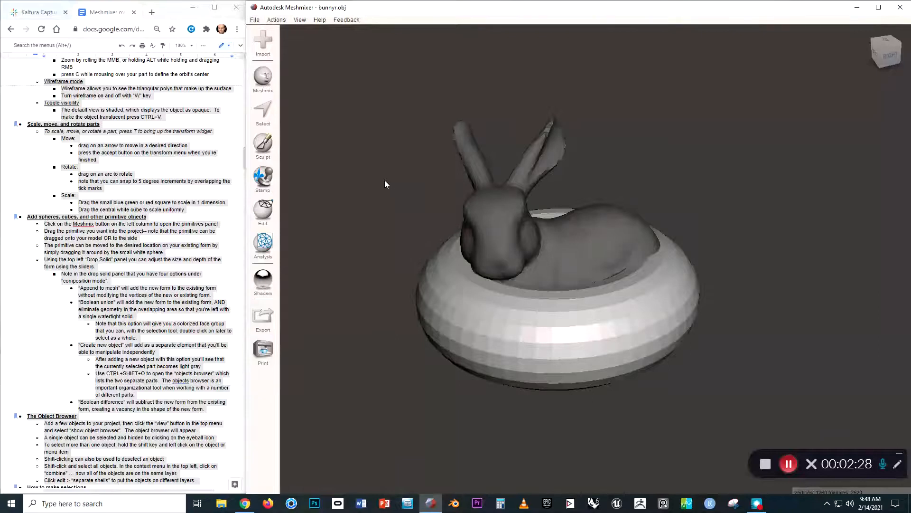
click(487, 235)
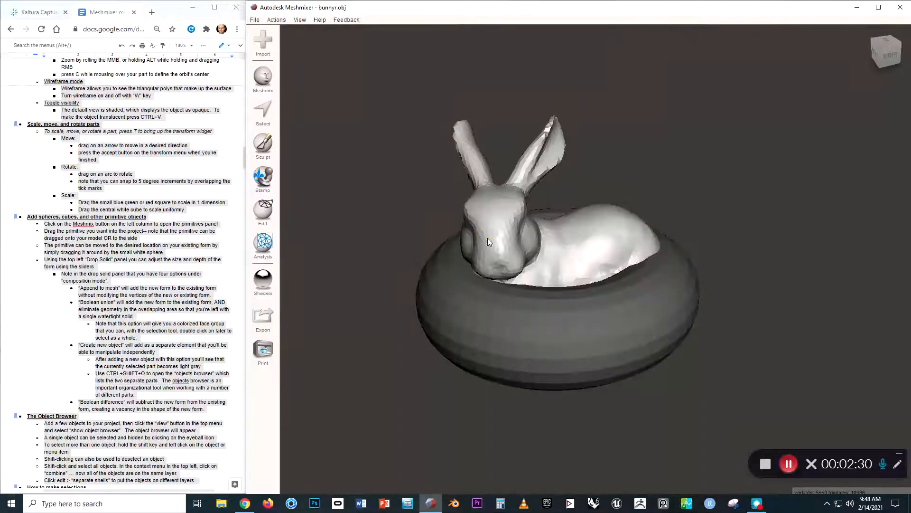
click(478, 293)
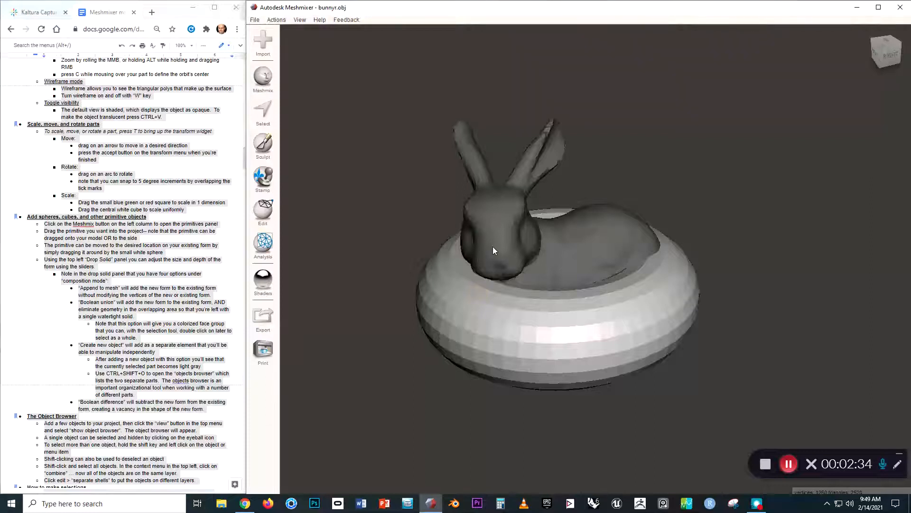
click(493, 247)
click(489, 327)
click(500, 247)
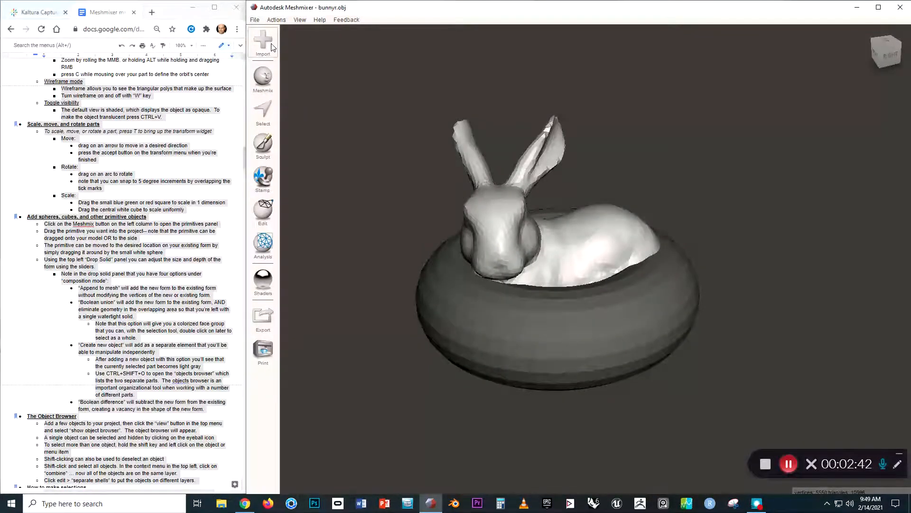
Step: Show the Object Browser and move it higher up beside the model
click(305, 21)
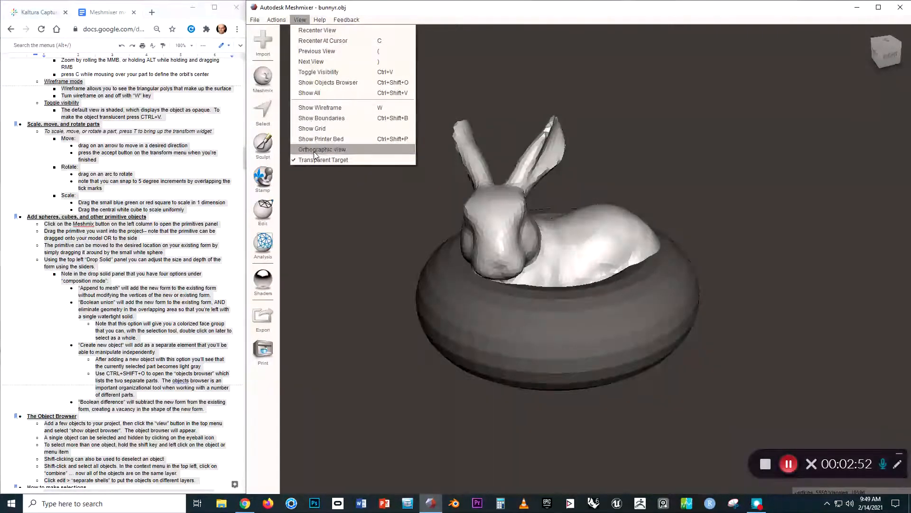
click(320, 82)
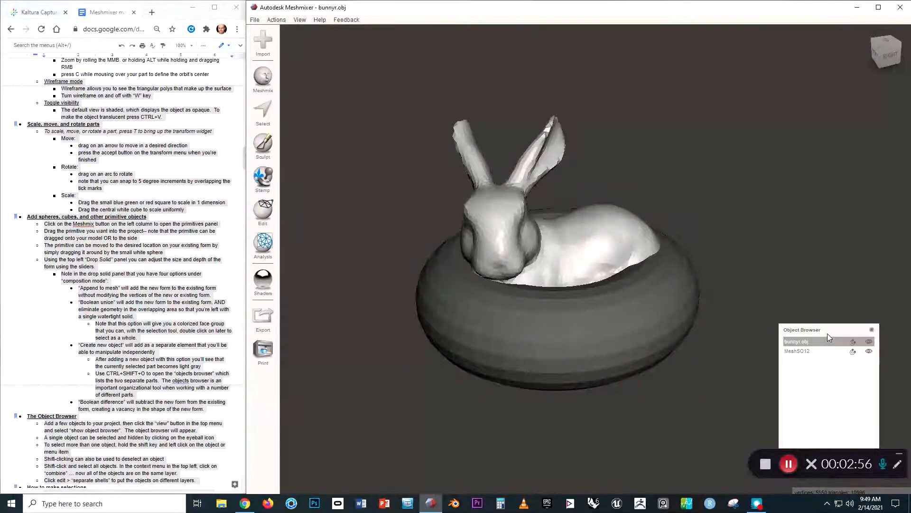
drag(827, 333, 840, 208)
drag(842, 168, 841, 186)
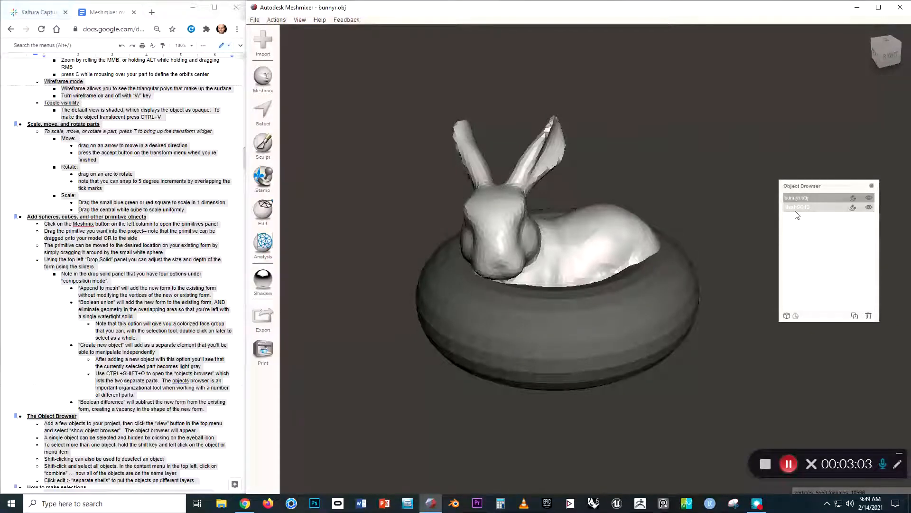
Step: Switch the active object to the torus and back to the bunny, and hide bunnyr.obj
click(643, 324)
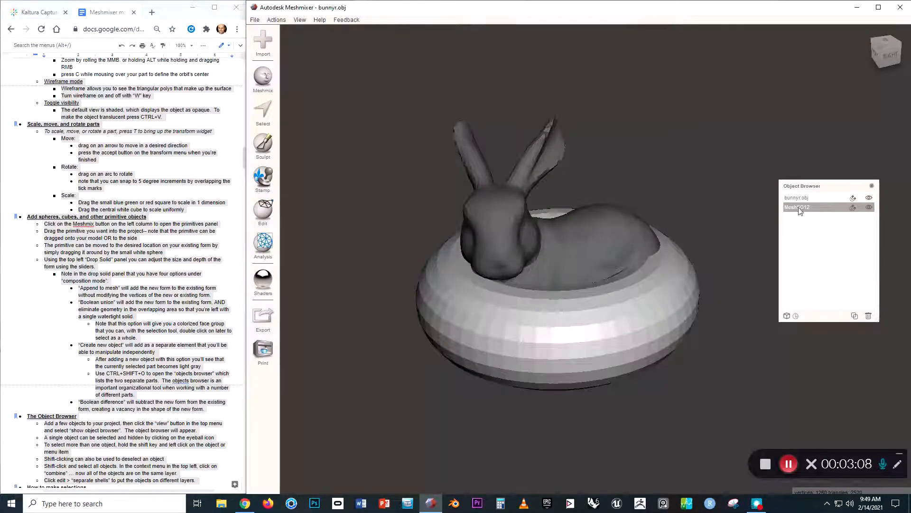
click(618, 239)
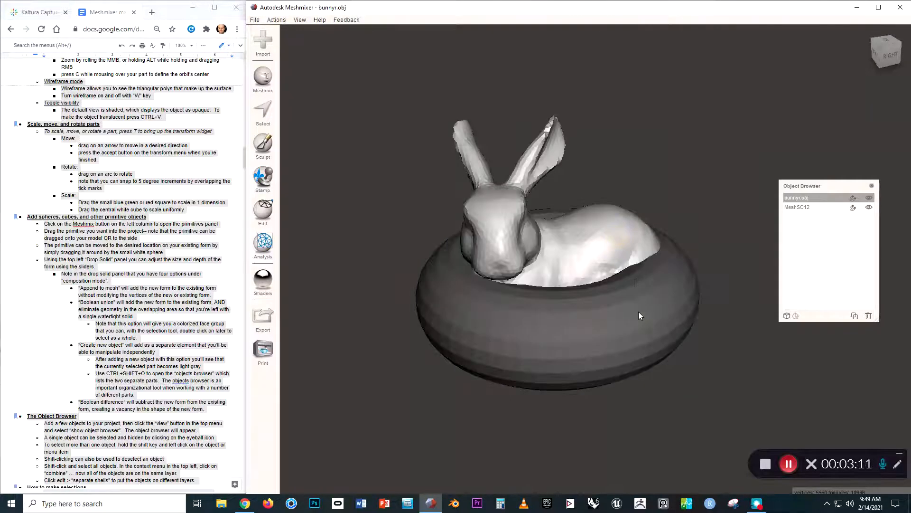
click(869, 197)
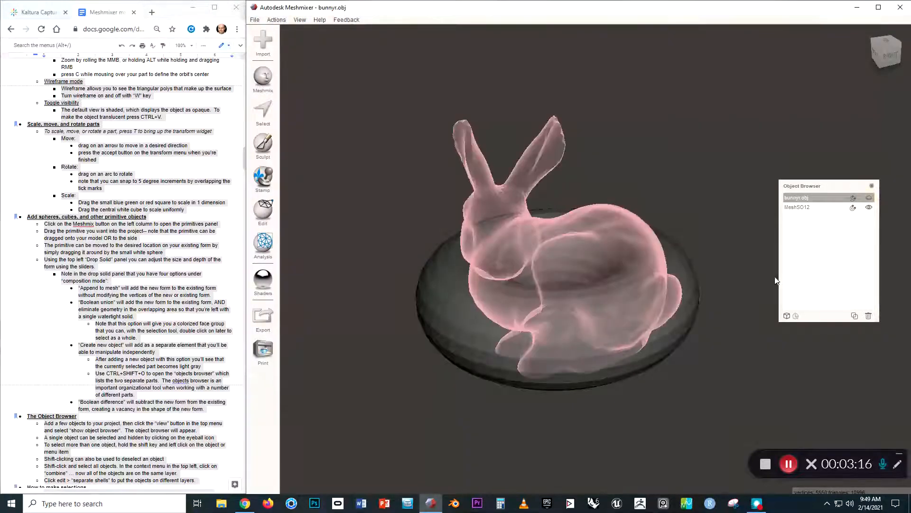
Step: Make the torus active so it displays without the hidden bunny, and reselect bunnyr.obj
shift+click(802, 208)
shift+click(803, 207)
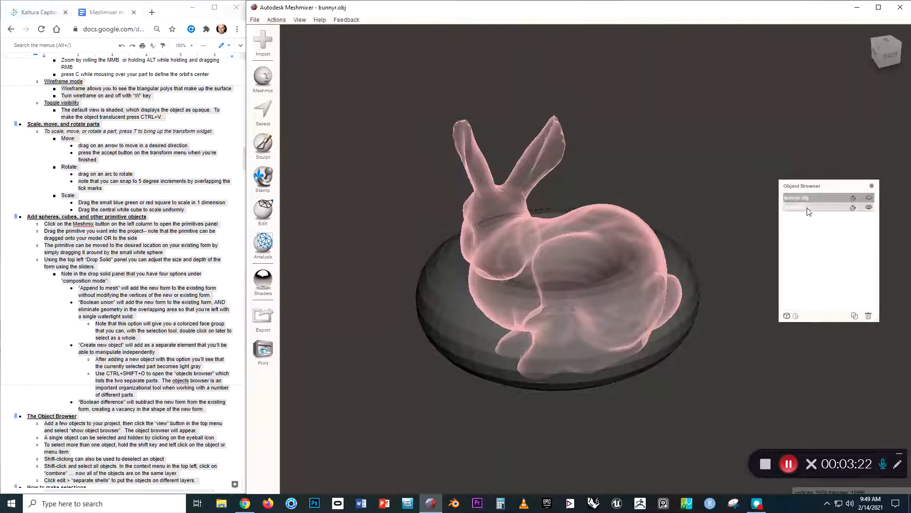
click(685, 269)
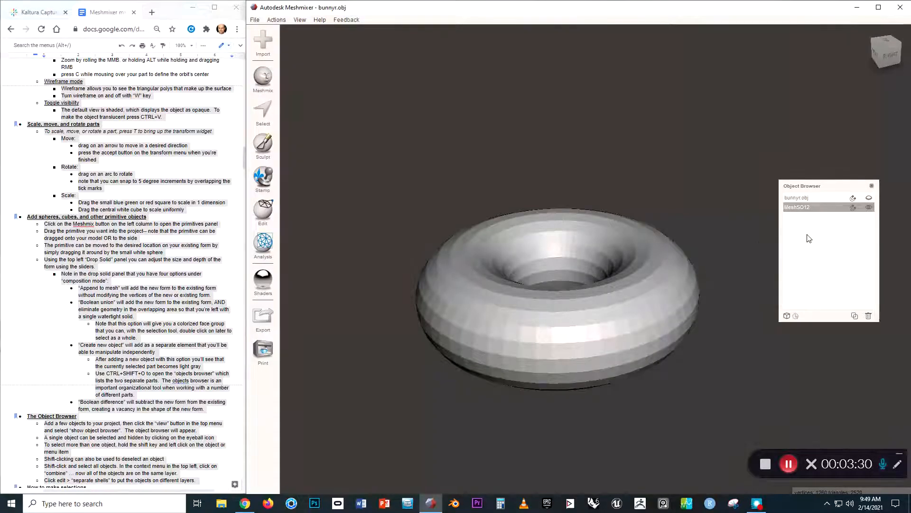
shift+click(818, 199)
click(819, 200)
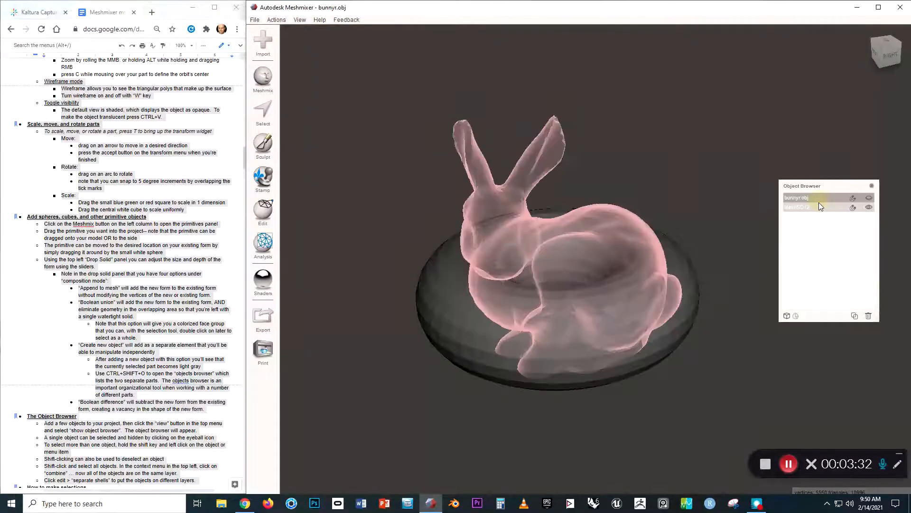
Step: Hide the torus as well, keeping the hidden bunny as the active object, and inspect the bunny's translucent form
right_drag(540, 247, 600, 271)
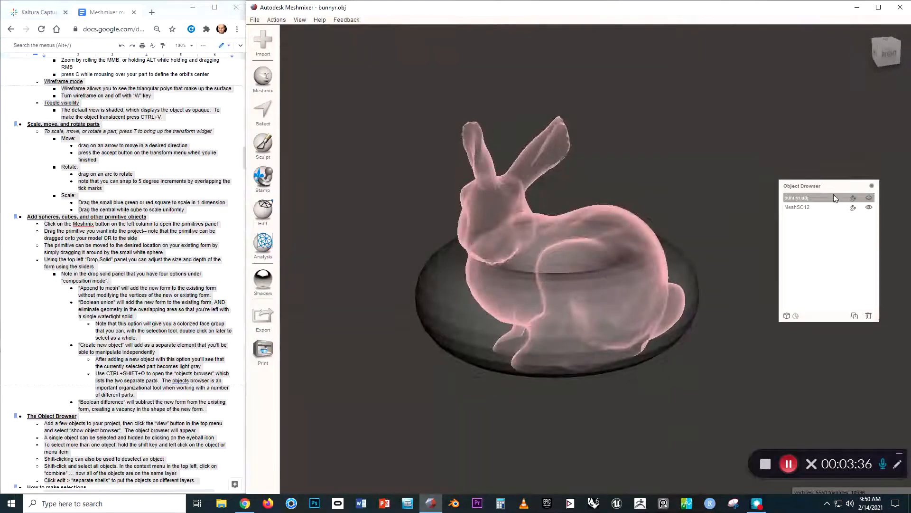
mouse_move(663, 252)
right_down()
mouse_move(648, 257)
mouse_move(647, 289)
mouse_move(657, 268)
right_up()
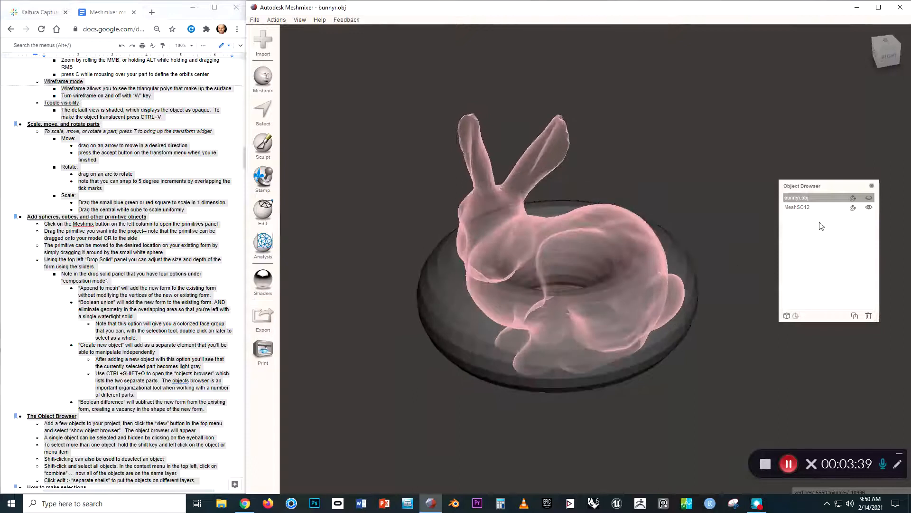
click(870, 207)
right_drag(679, 302, 640, 290)
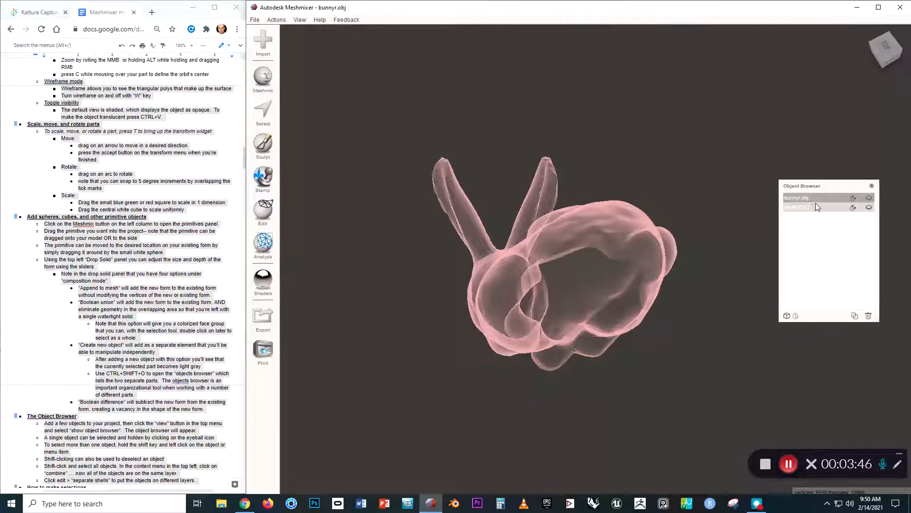
scroll(614, 284, up, 4)
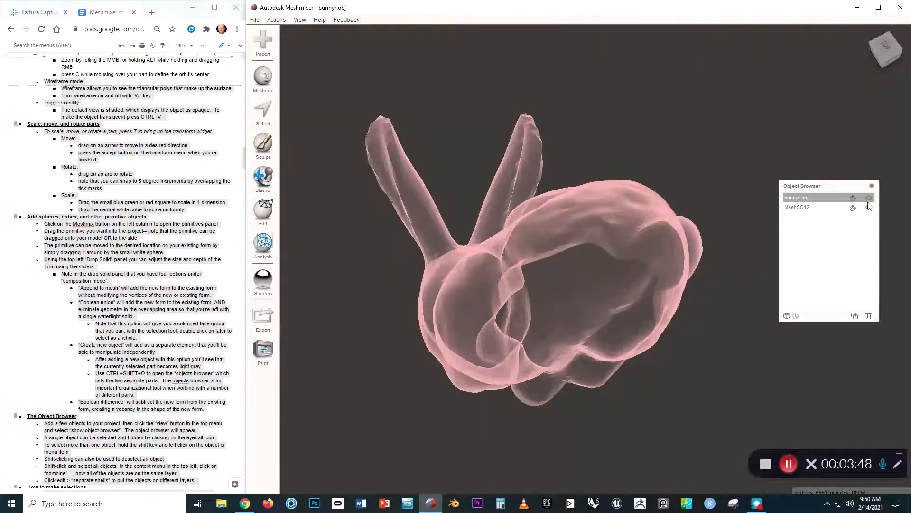
right_drag(711, 255, 569, 283)
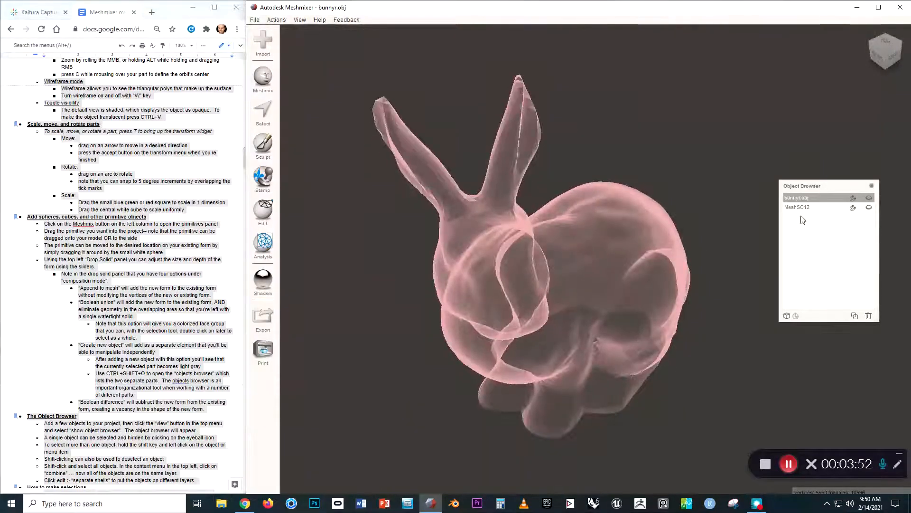